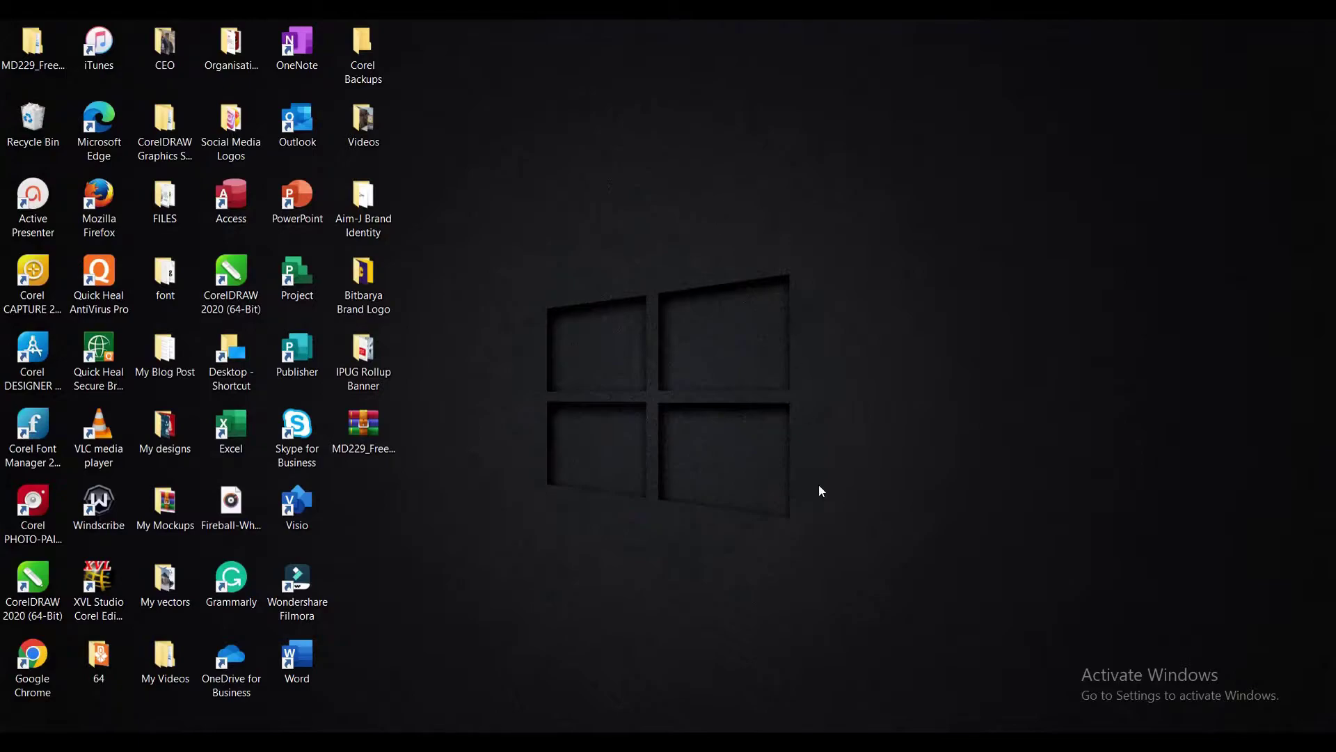
Launch CorelDRAW 2020 and try the New Document tile, closing its settings
{"action": "left_click", "coordinate": [826, 731]}
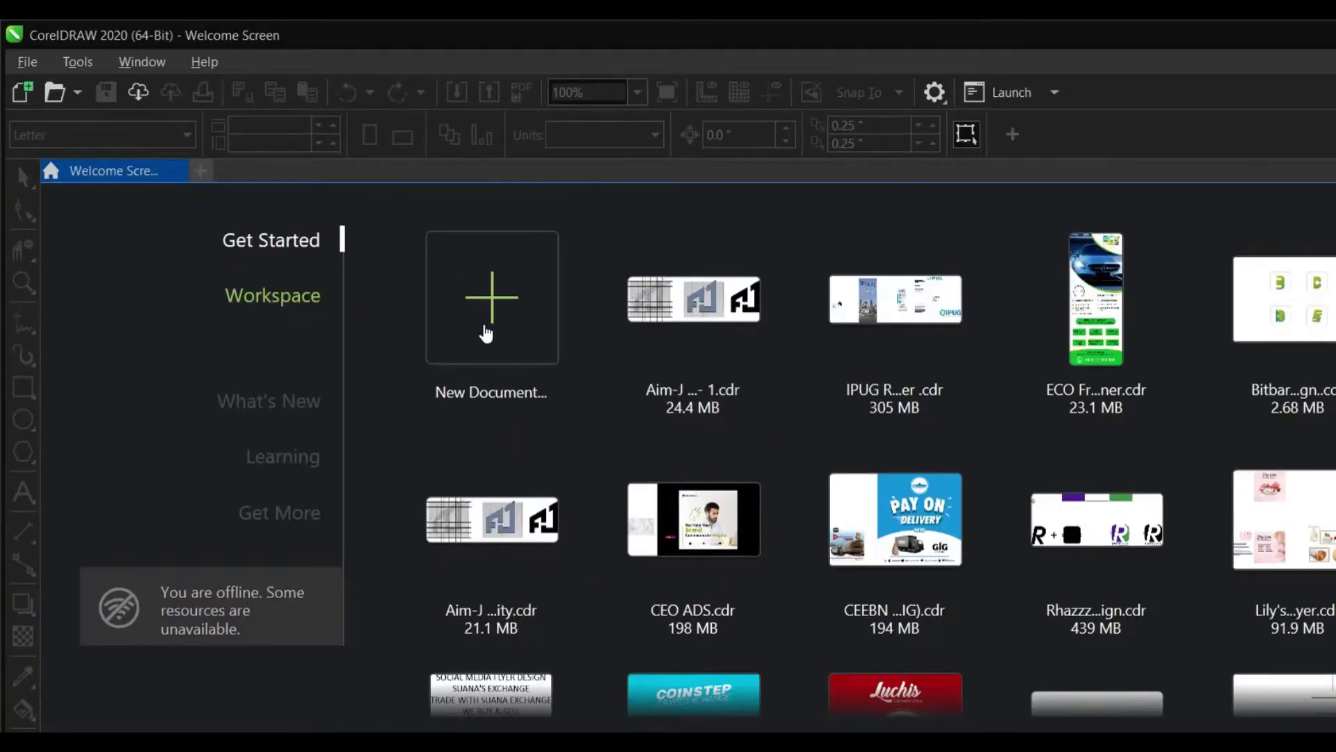
{"action": "left_click", "coordinate": [486, 326]}
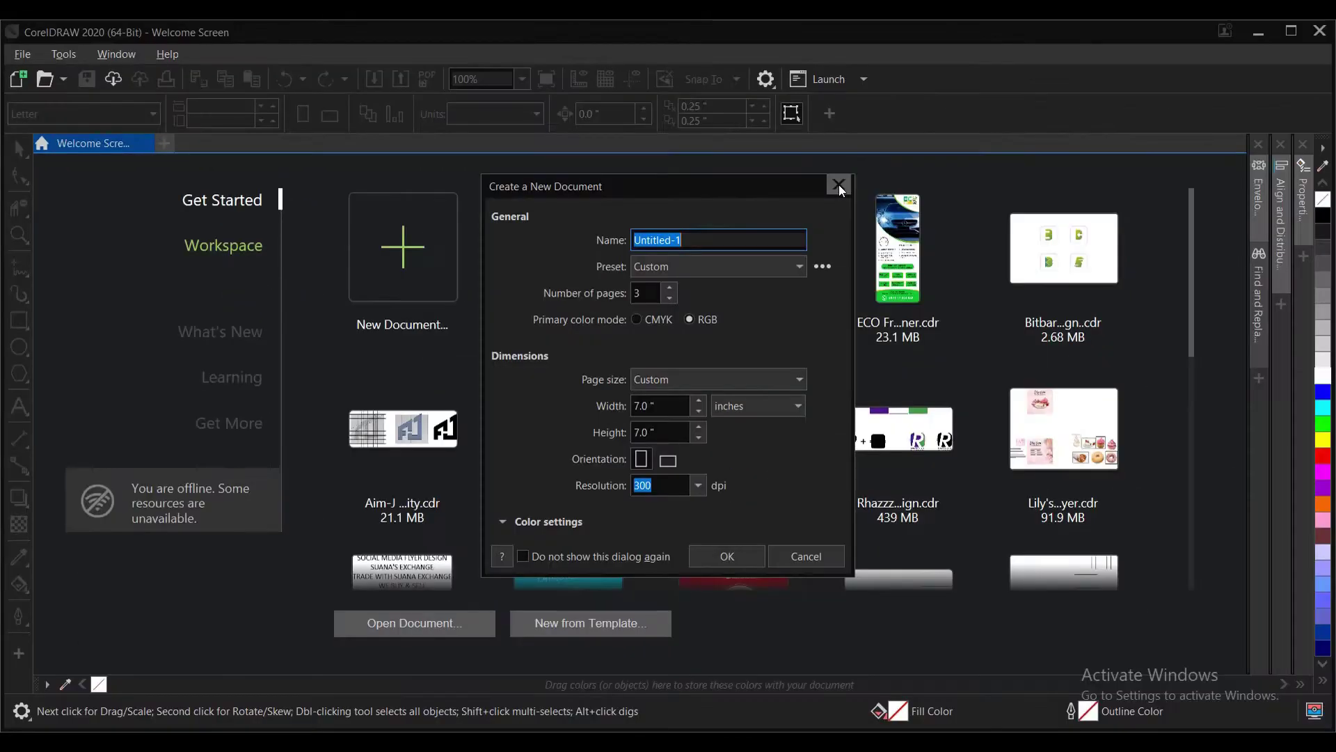
{"action": "left_click", "coordinate": [838, 184]}
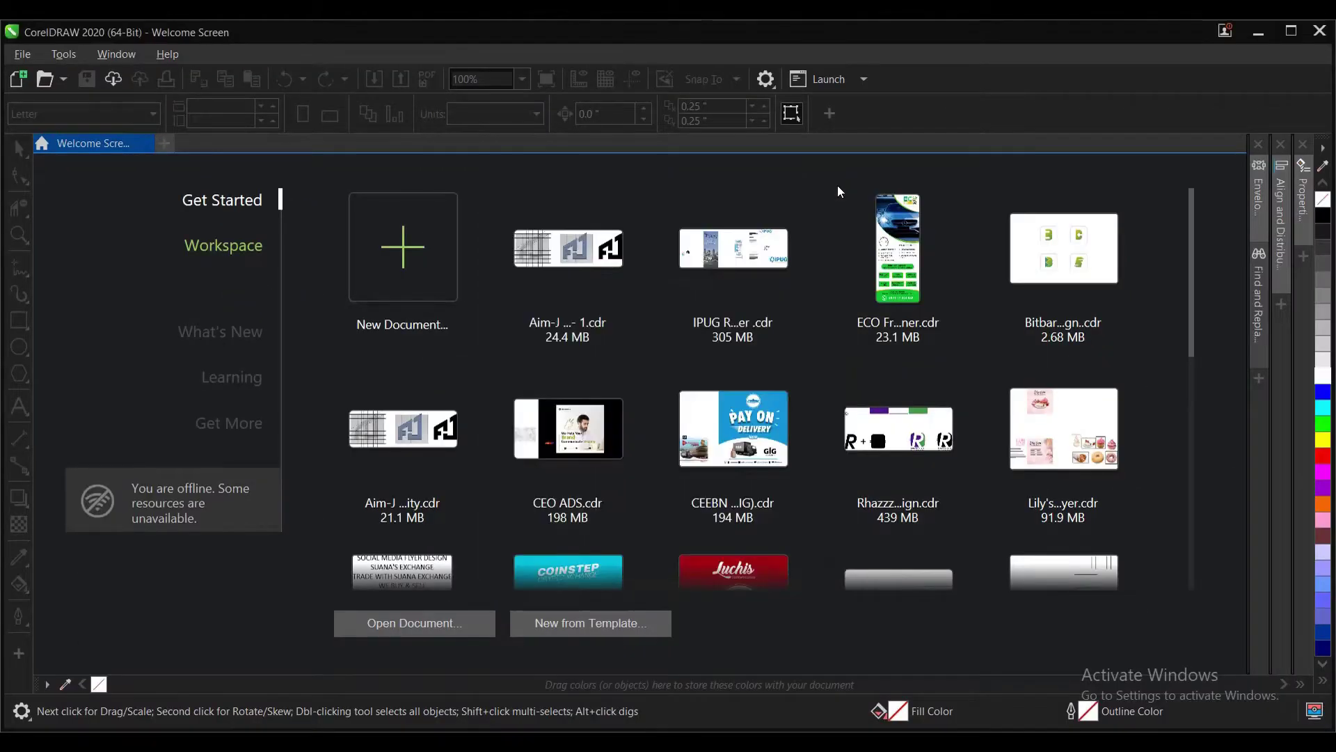
Reopen Create a New Document via File > New and Ctrl+N, leaving it open
{"action": "left_click", "coordinate": [38, 54]}
{"action": "left_click", "coordinate": [45, 77]}
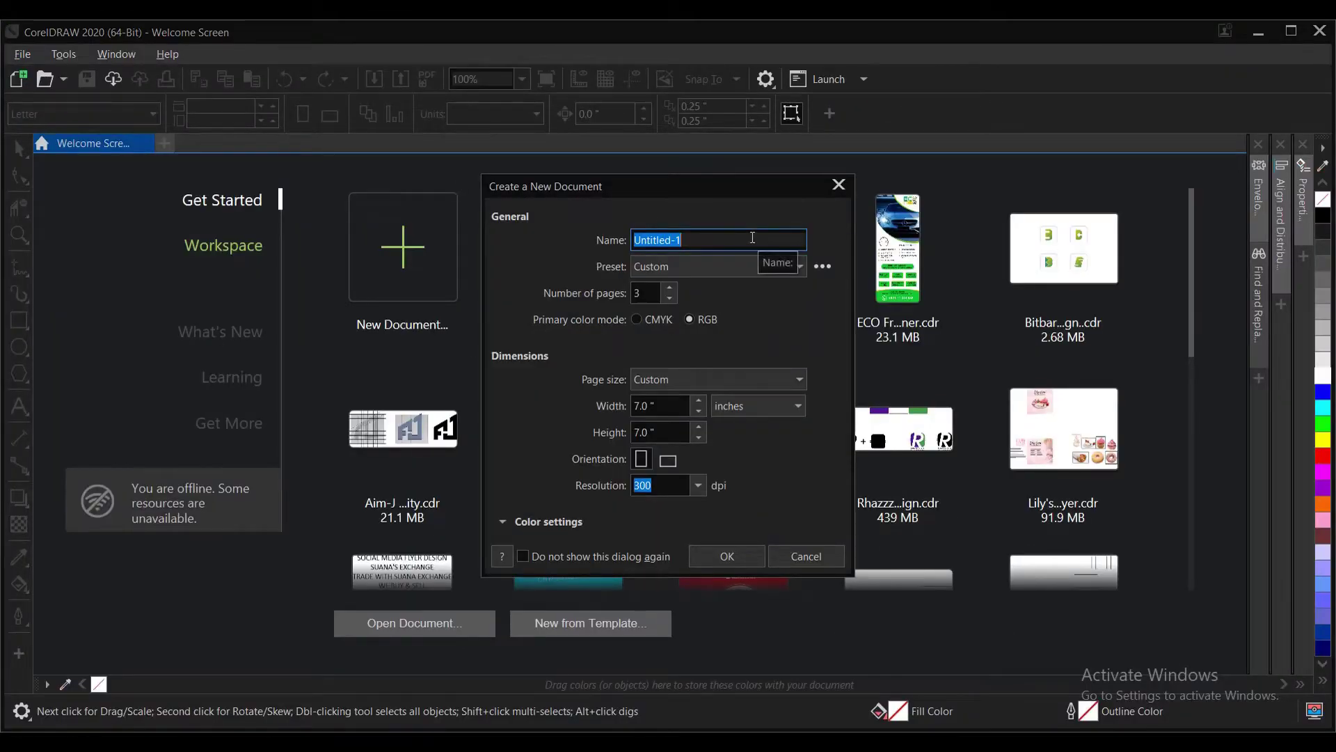
{"action": "left_click", "coordinate": [800, 554]}
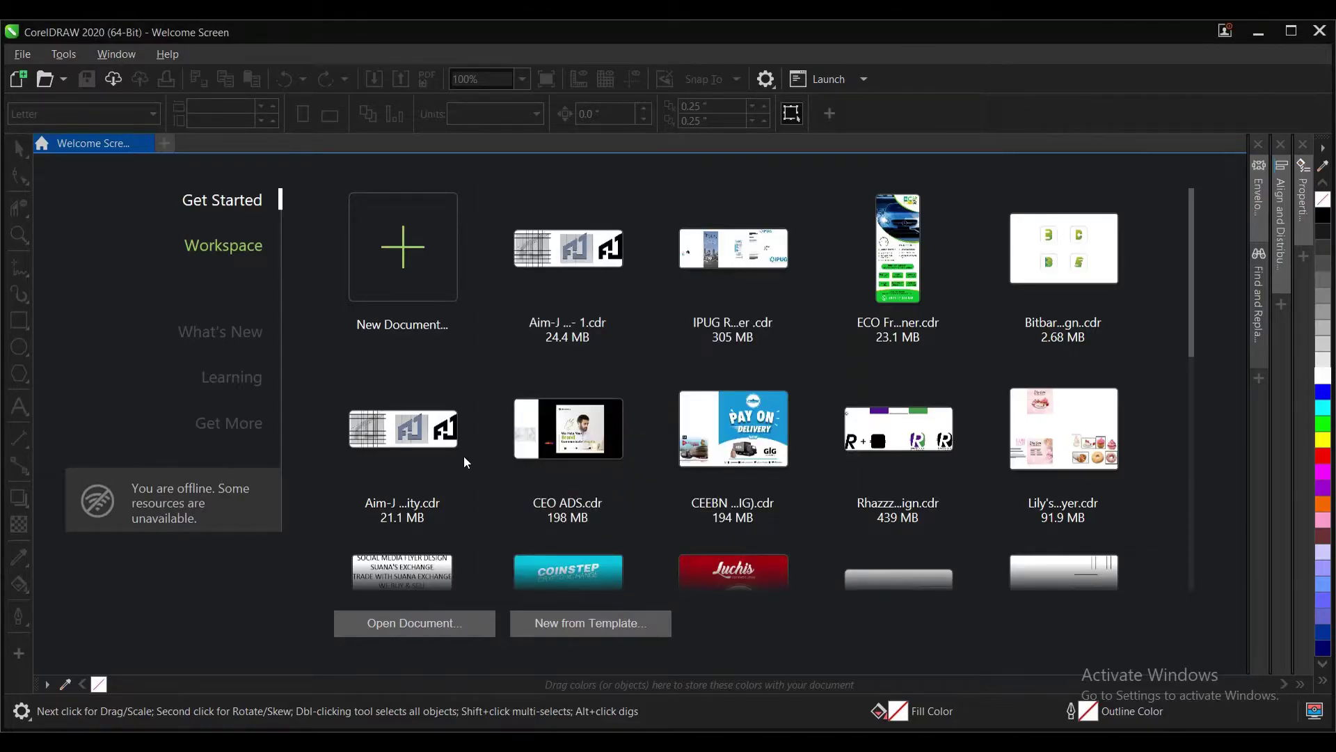
{"action": "key", "text": "ctrl+n"}
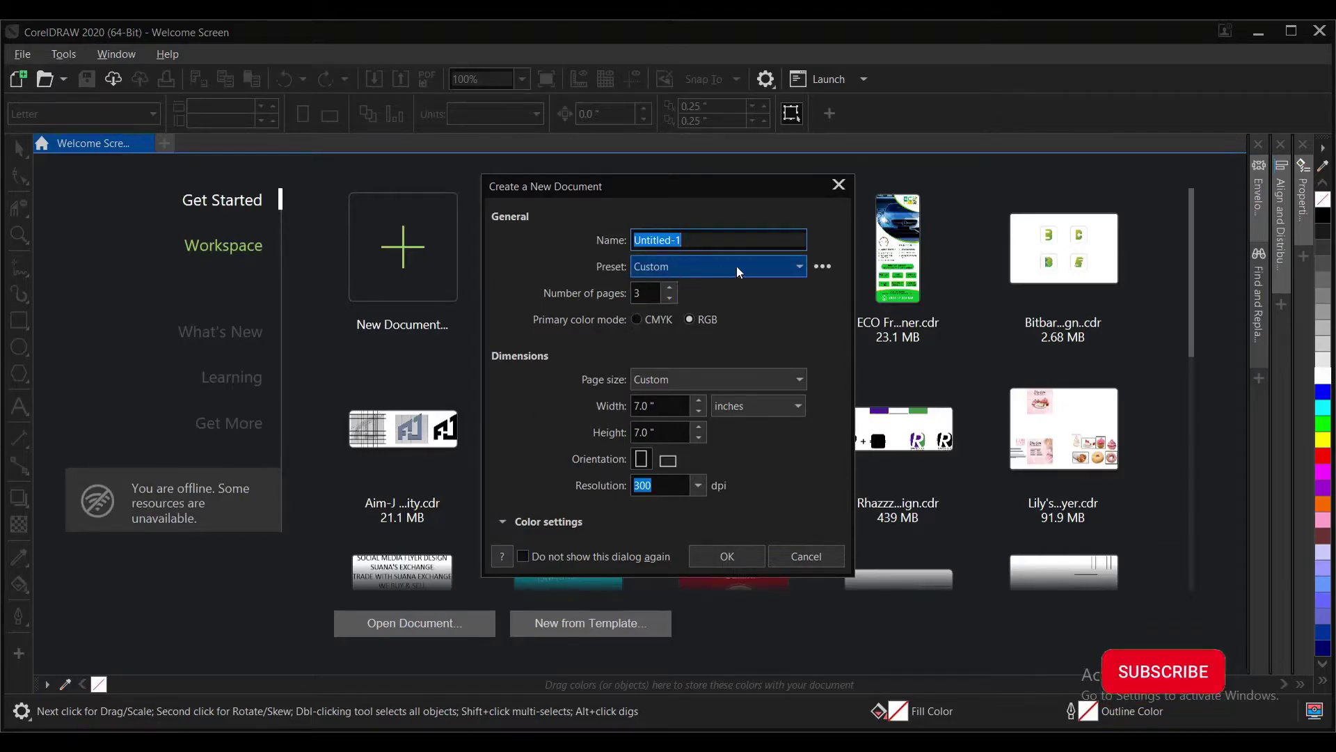
{"action": "left_click", "coordinate": [790, 561]}
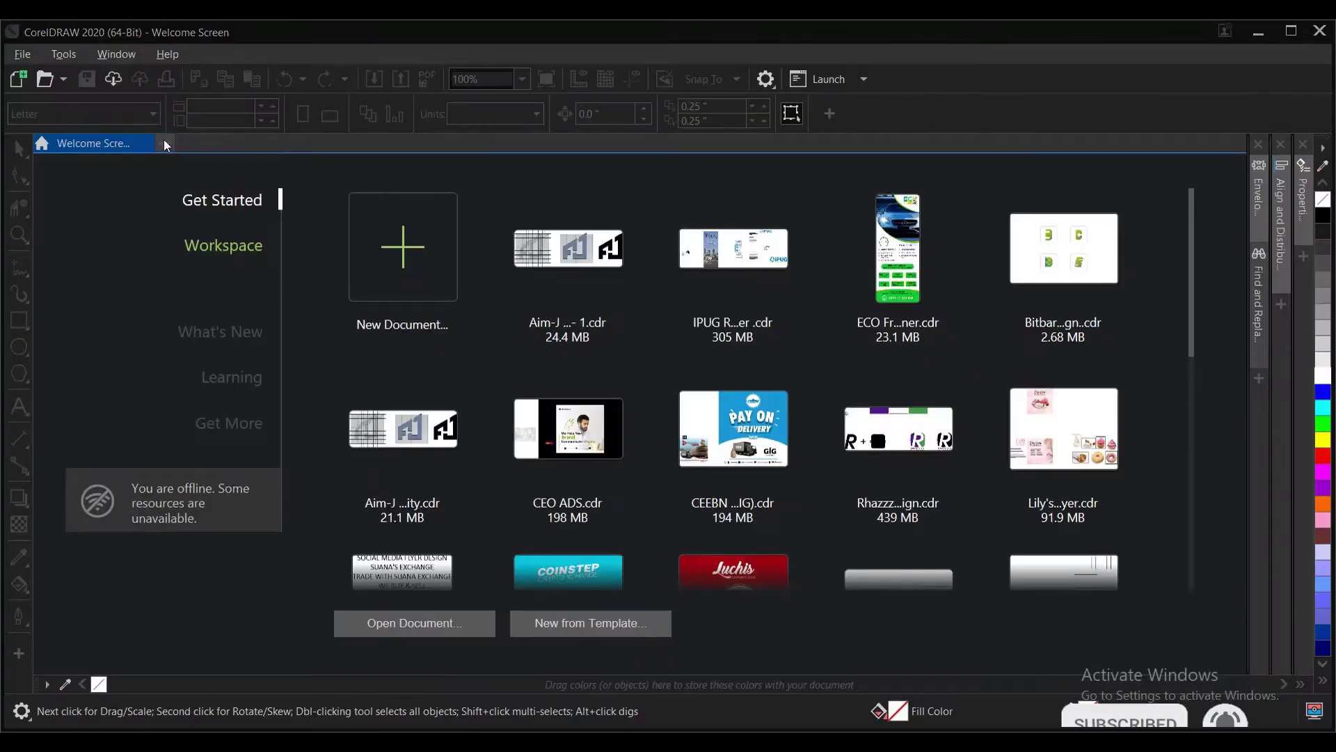
{"action": "key", "text": "ctrl+n"}
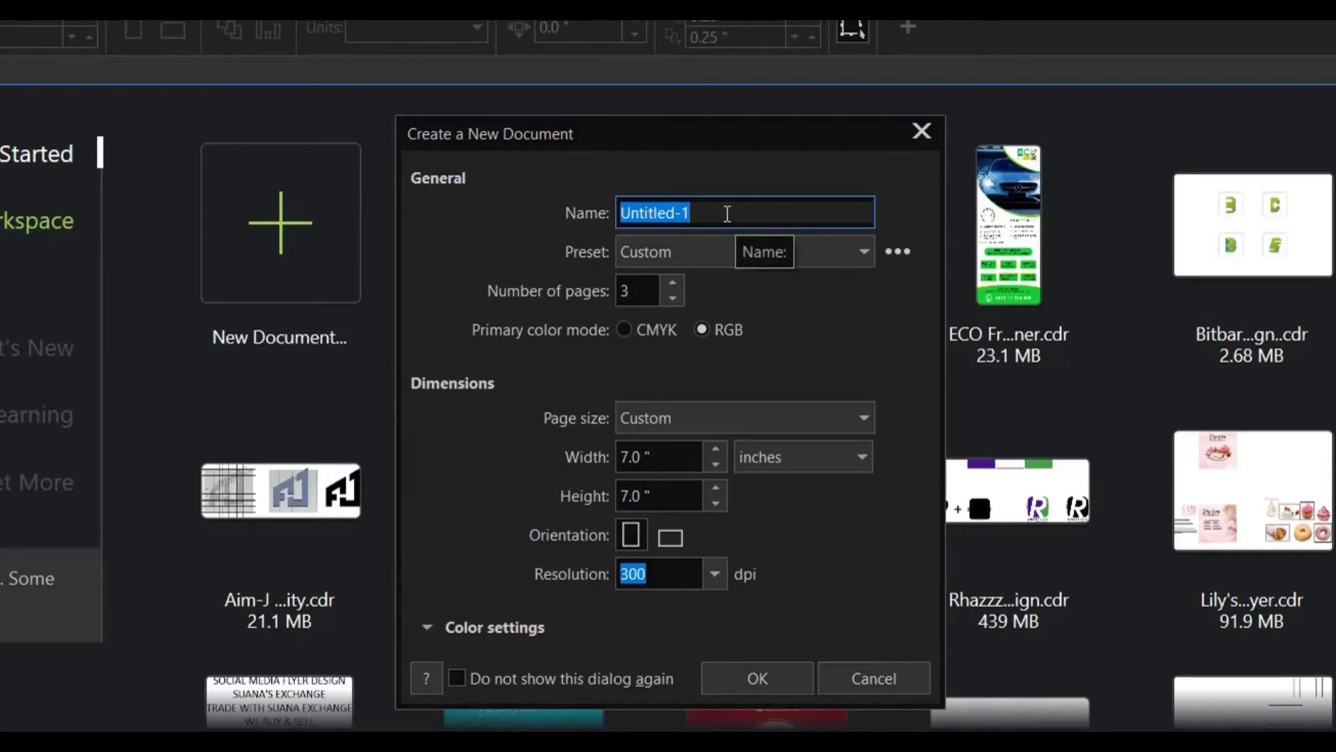
{"action": "type", "text": "New Document"}
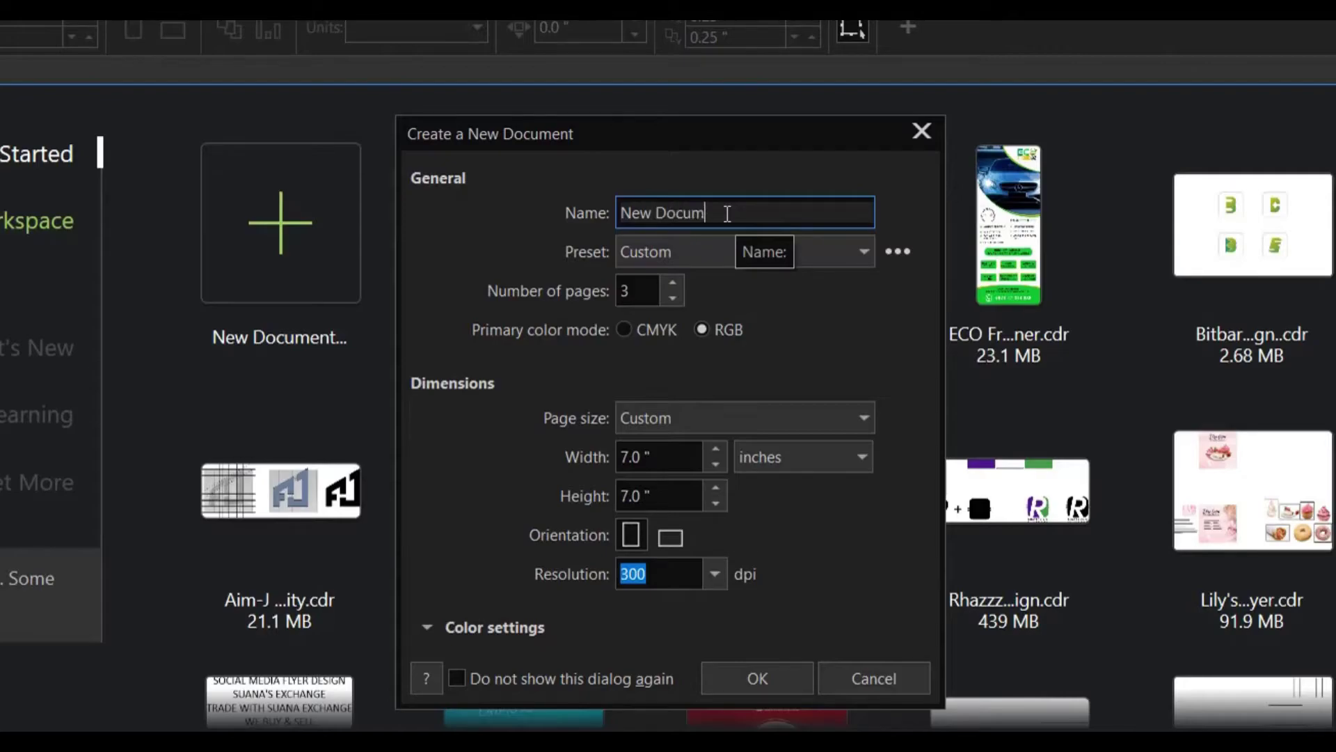
Keep the Custom preset with 3 pages and RGB colour mode
{"action": "left_click", "coordinate": [702, 263]}
{"action": "left_click", "coordinate": [701, 264]}
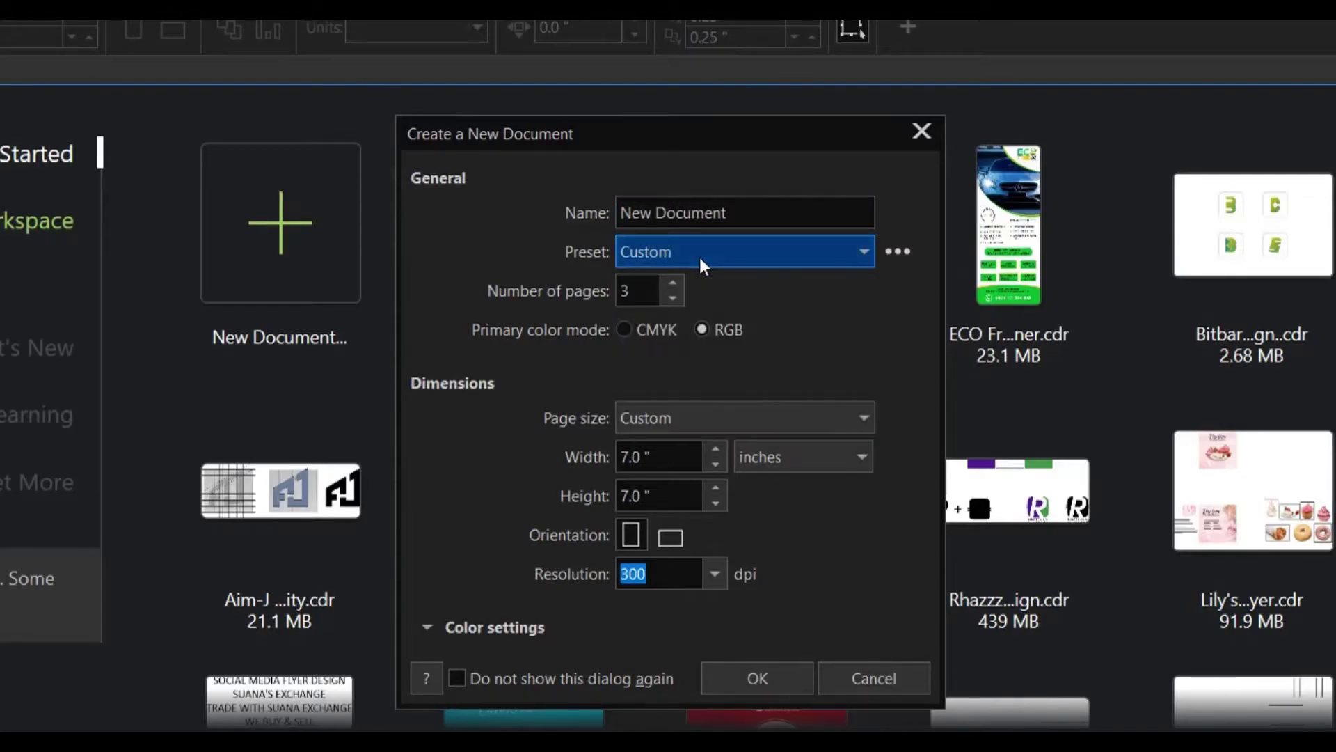
{"action": "left_click", "coordinate": [638, 294]}
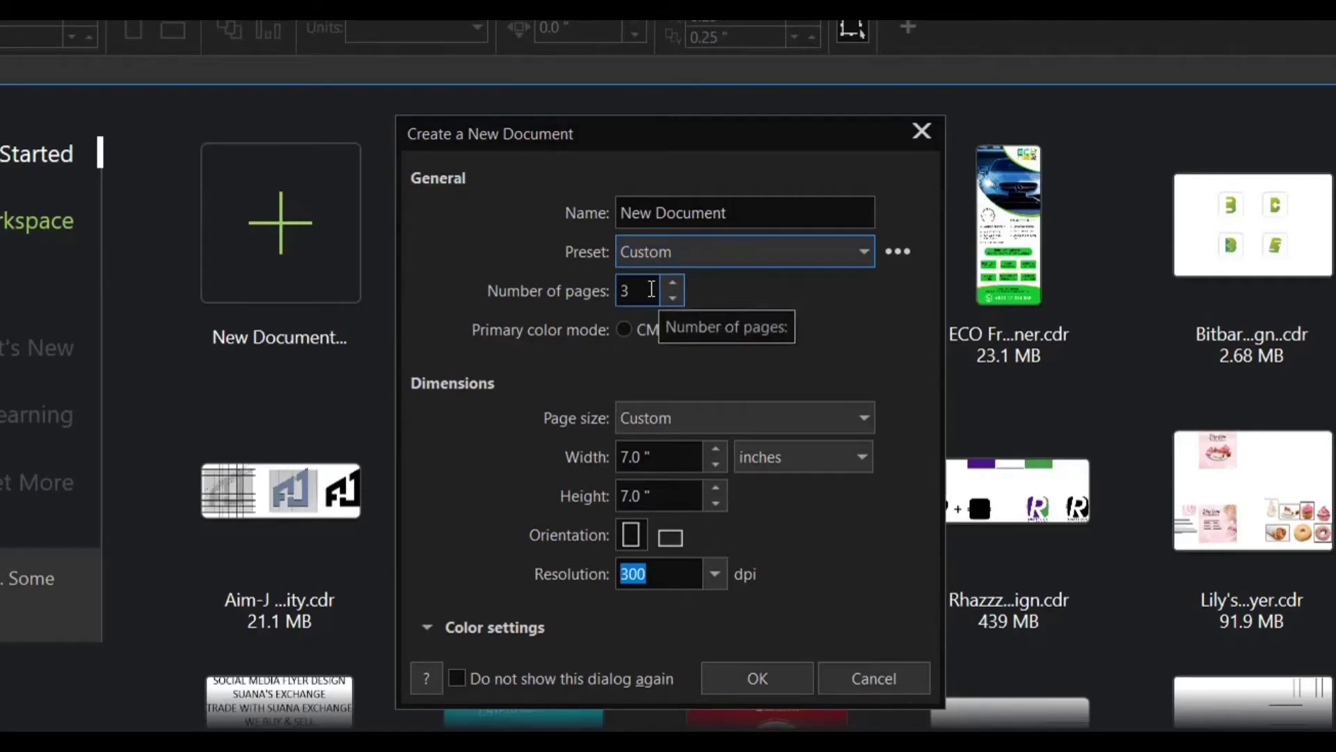
{"action": "left_click_drag", "start_coordinate": [637, 291], "coordinate": [612, 297]}
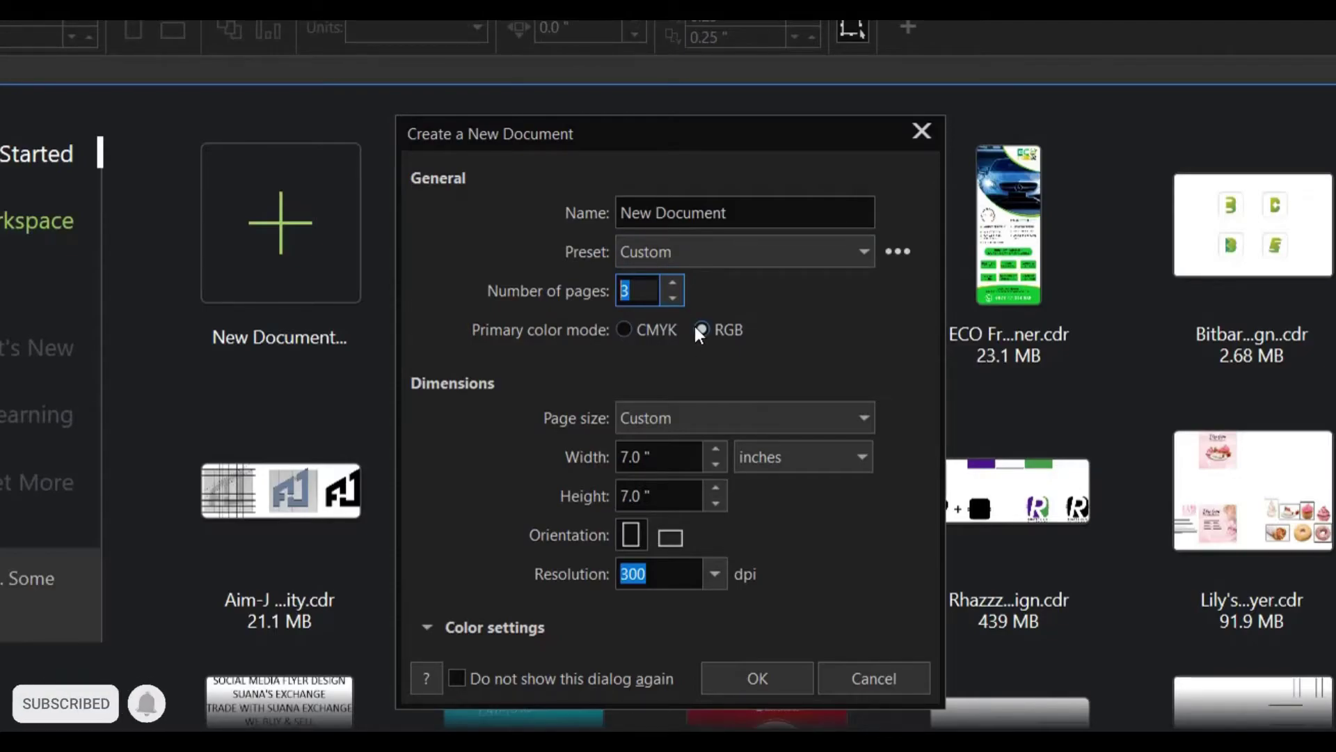
{"action": "left_click", "coordinate": [640, 334]}
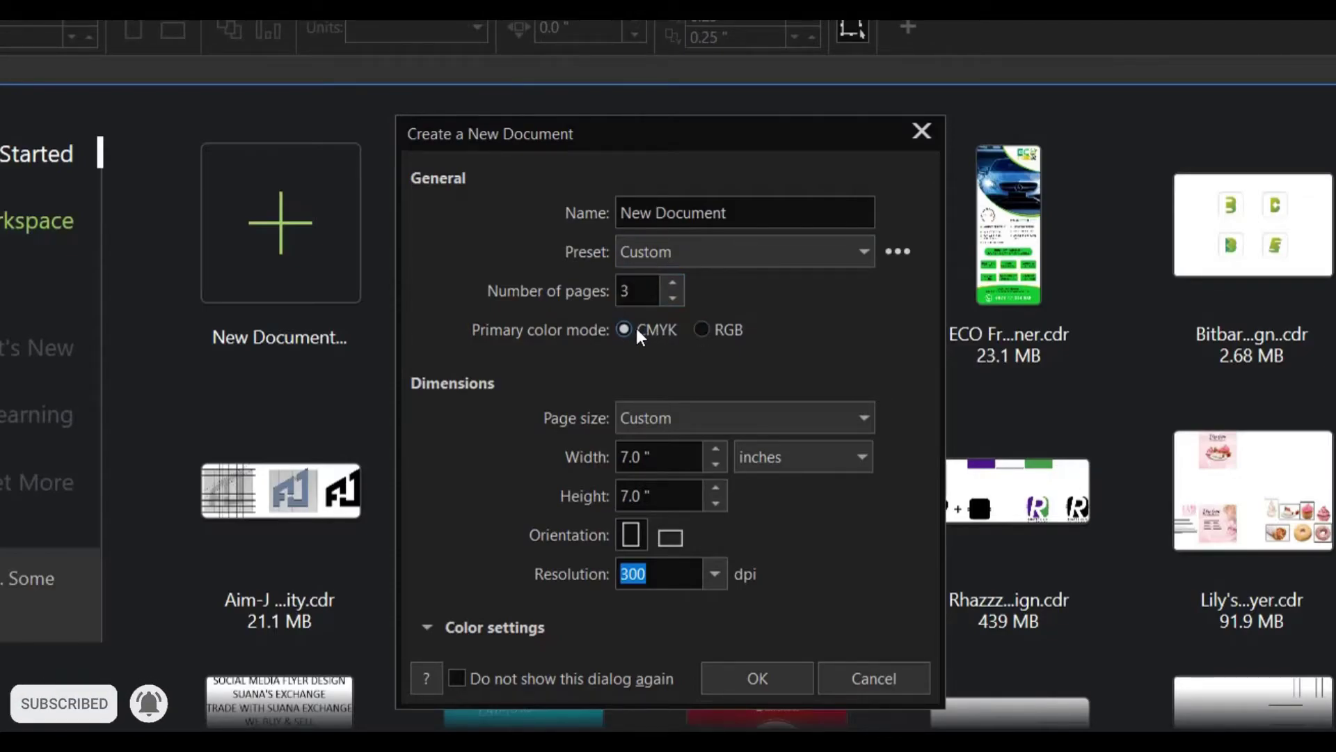
{"action": "left_click", "coordinate": [729, 338]}
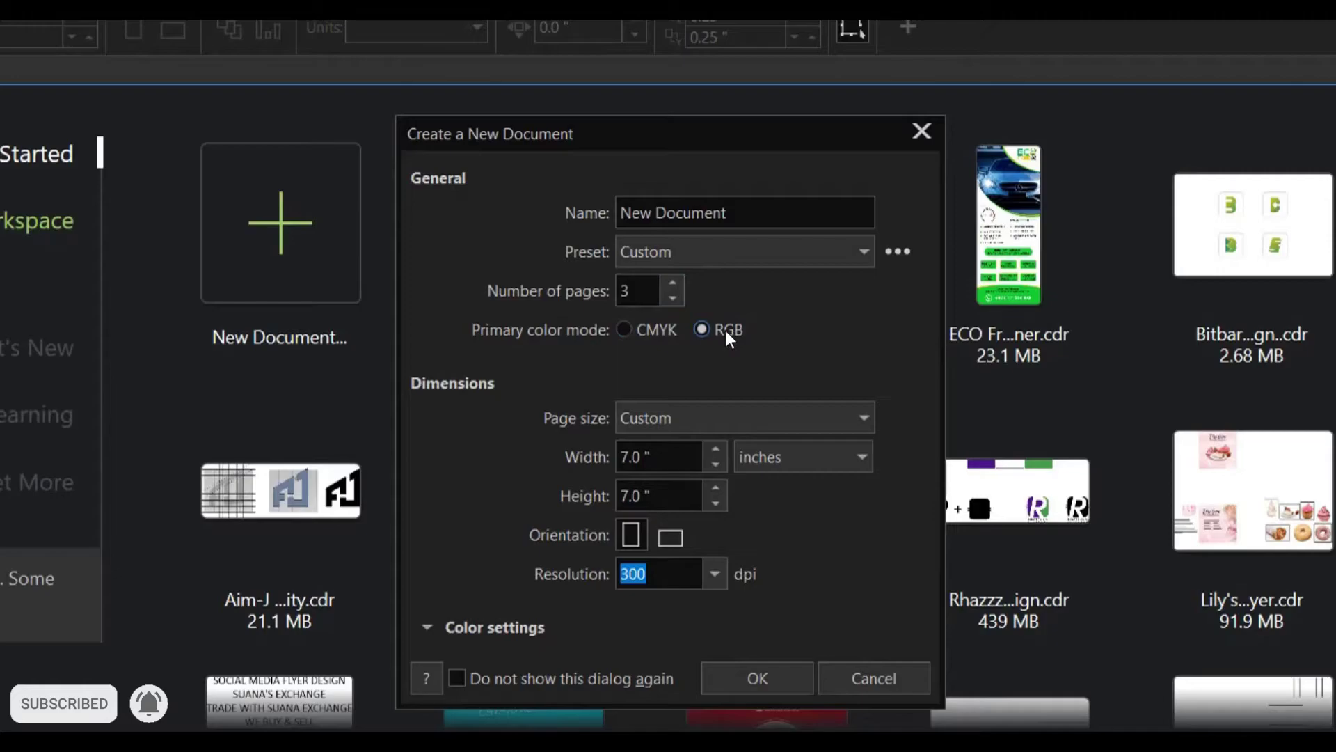
Set the pages to A4 portrait and review the colour profile settings
{"action": "left_click", "coordinate": [716, 420]}
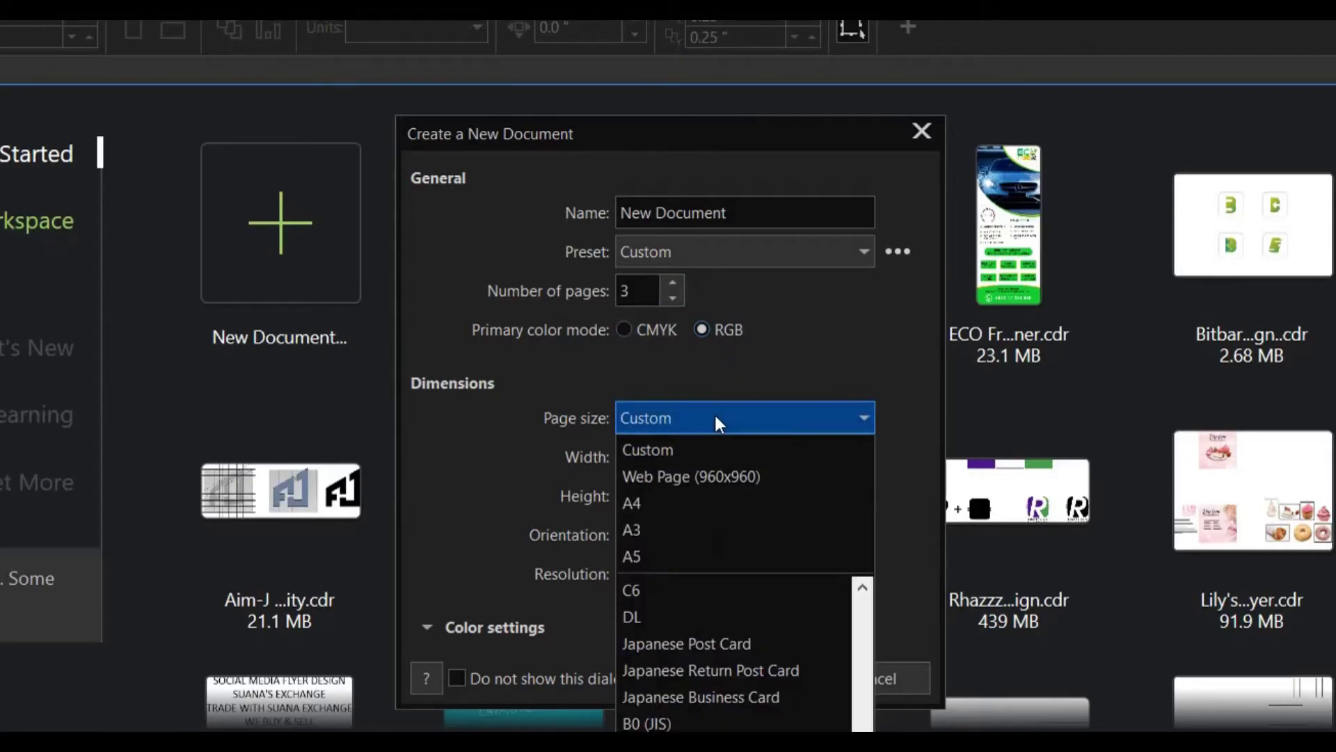
{"action": "left_click", "coordinate": [693, 504]}
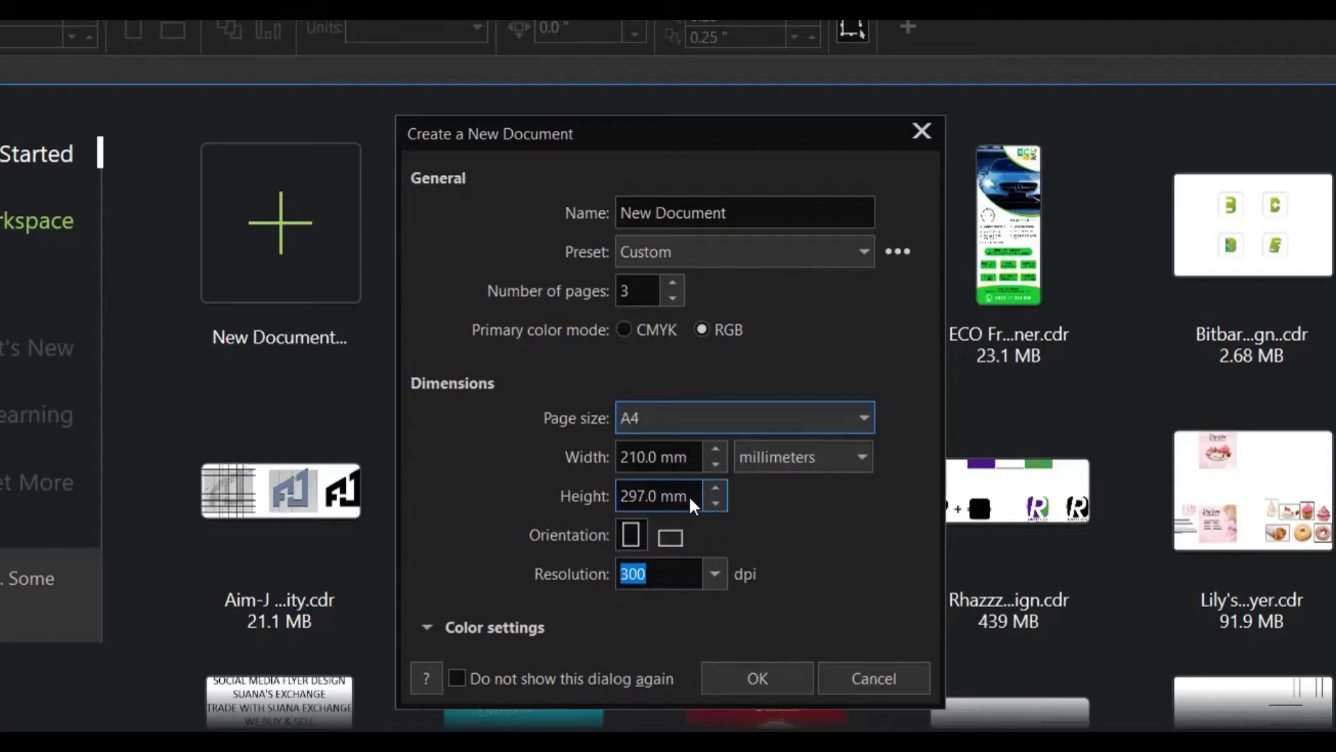
{"action": "left_click", "coordinate": [677, 541]}
{"action": "left_click", "coordinate": [635, 541]}
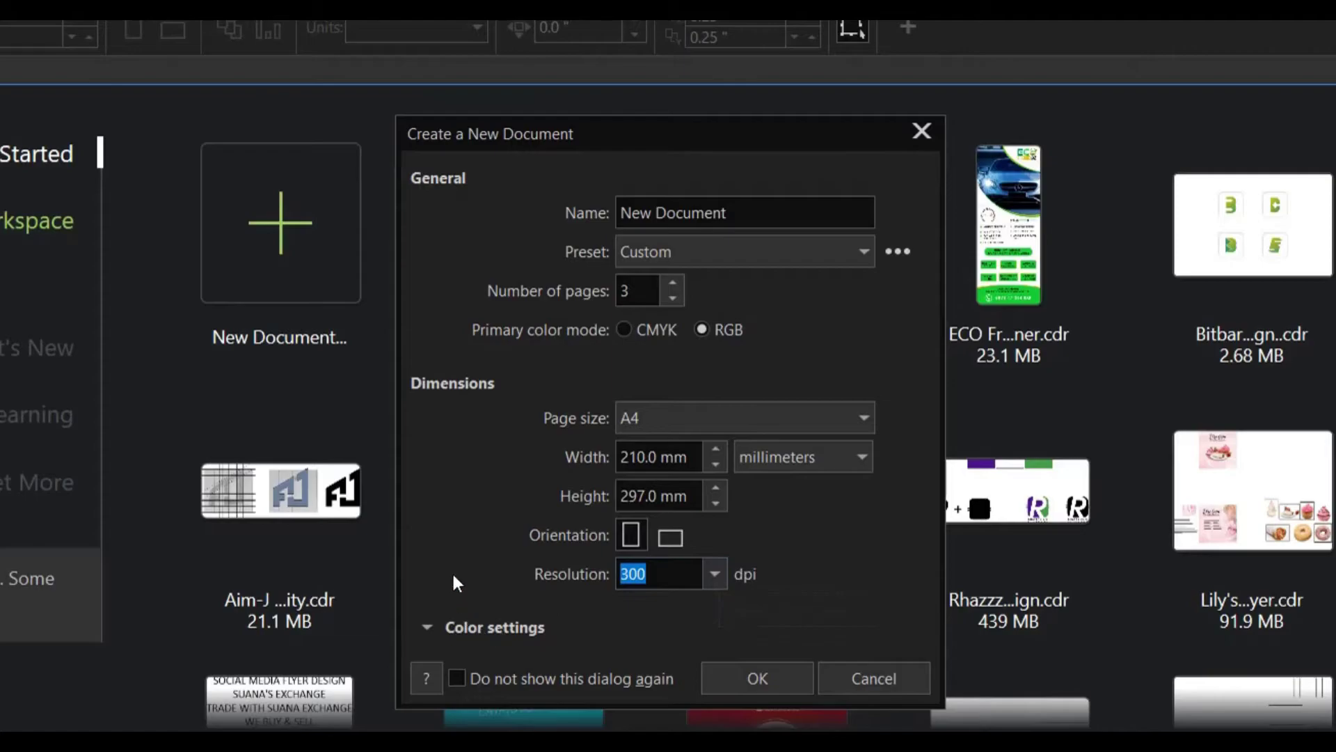
{"action": "left_click", "coordinate": [430, 630]}
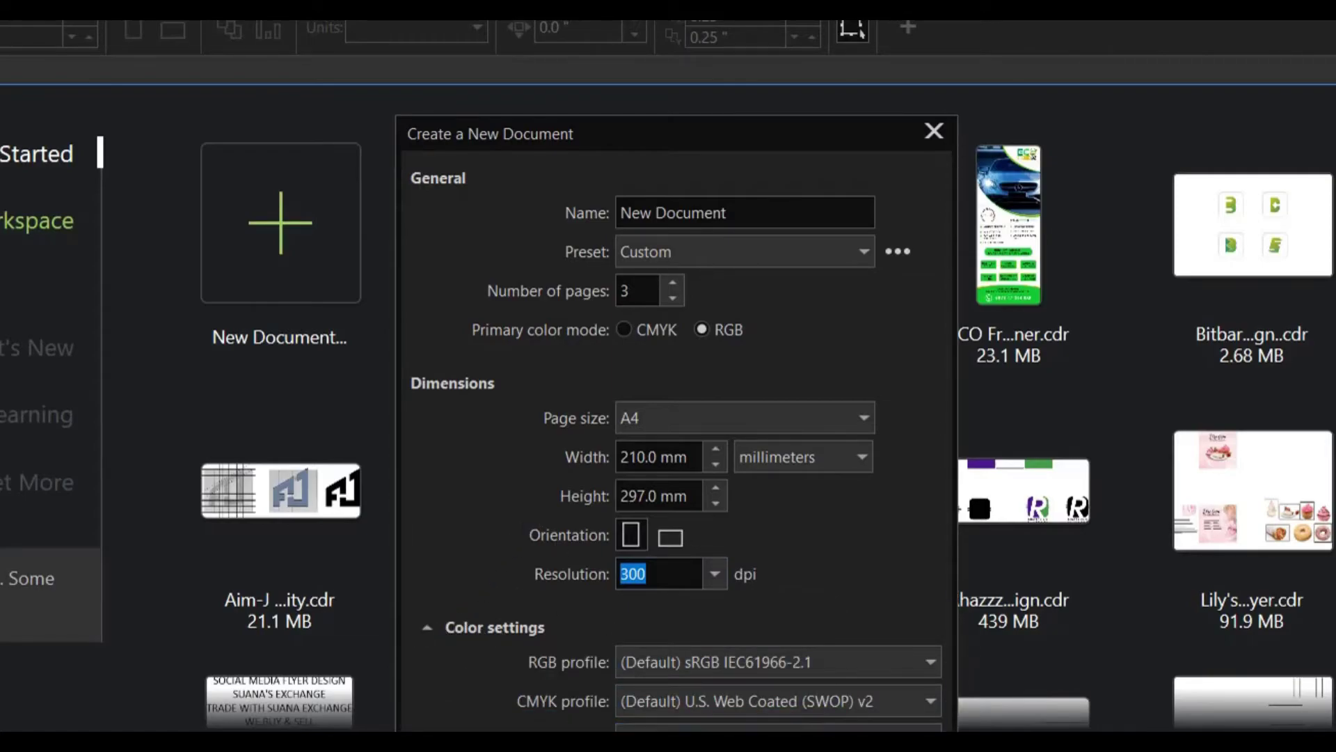
{"action": "left_click", "coordinate": [428, 626]}
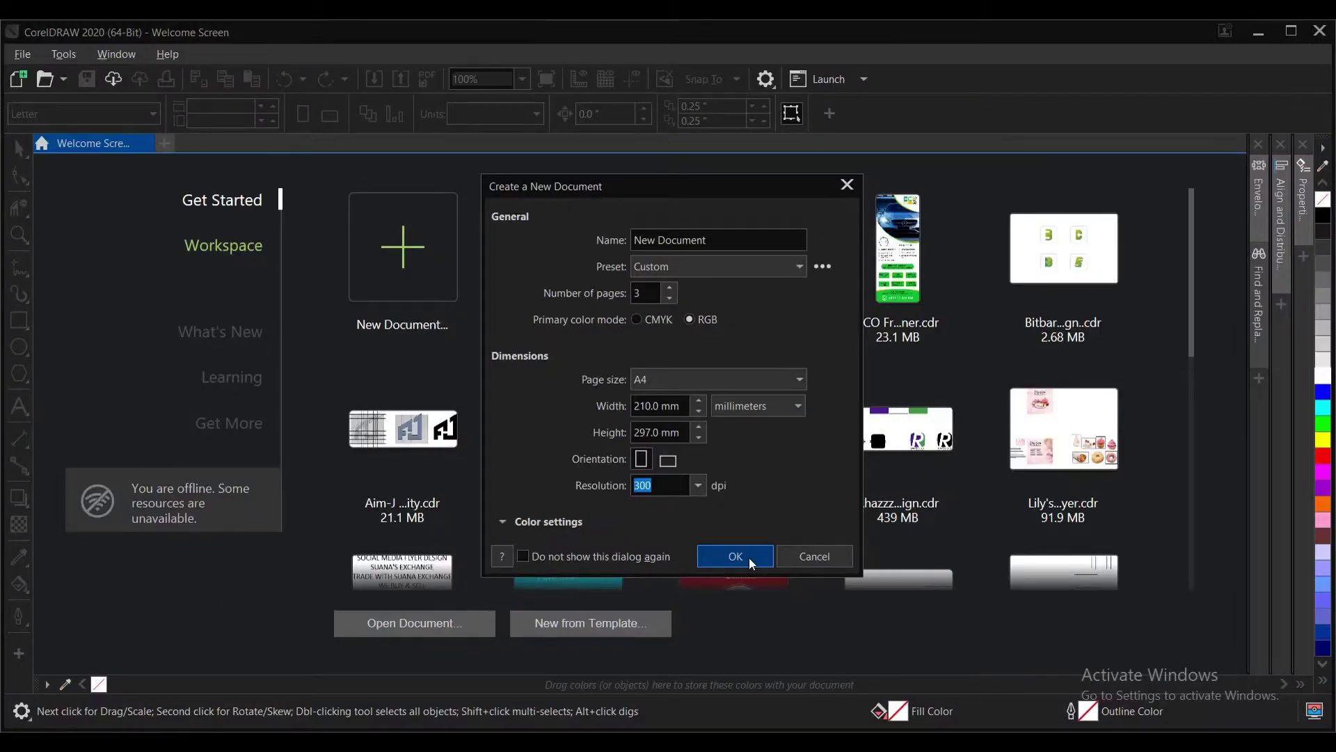
Create the 3-page A4 'New Document', then cancel a File > New attempt
{"action": "left_click", "coordinate": [749, 557]}
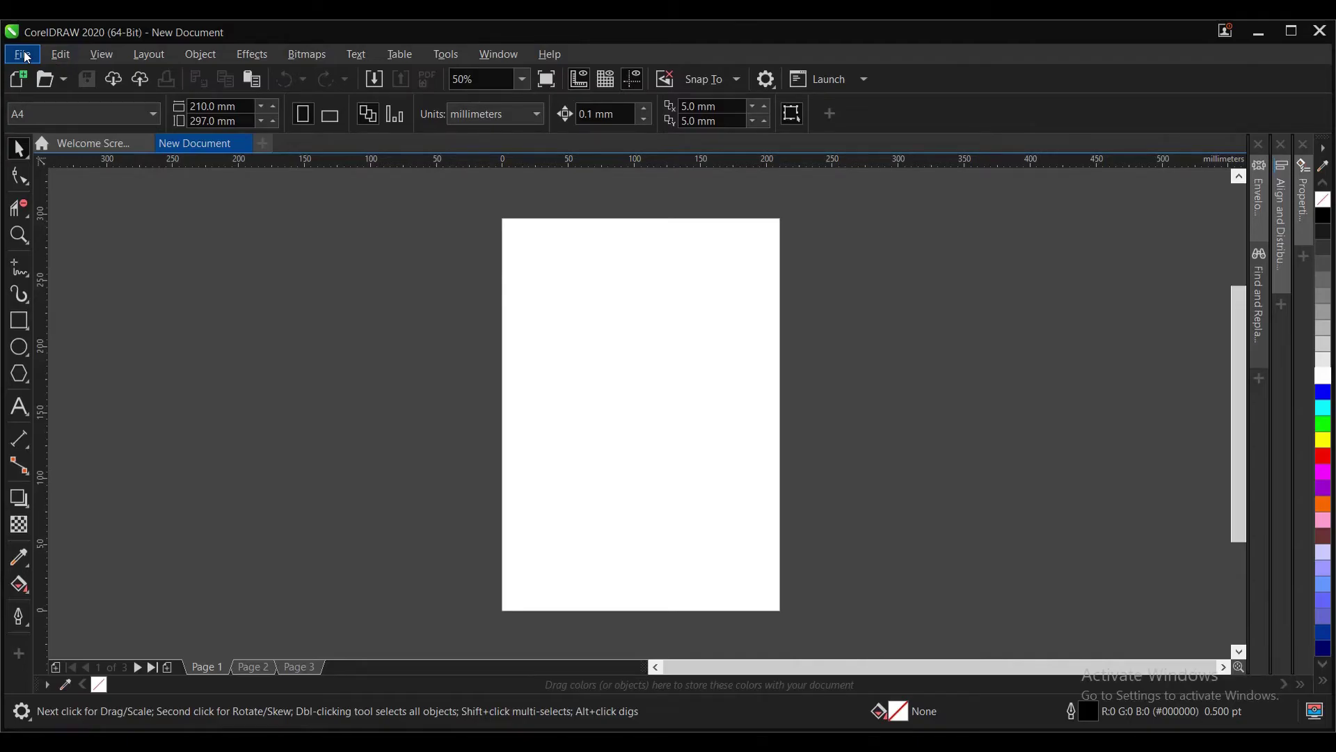
{"action": "left_click", "coordinate": [26, 58]}
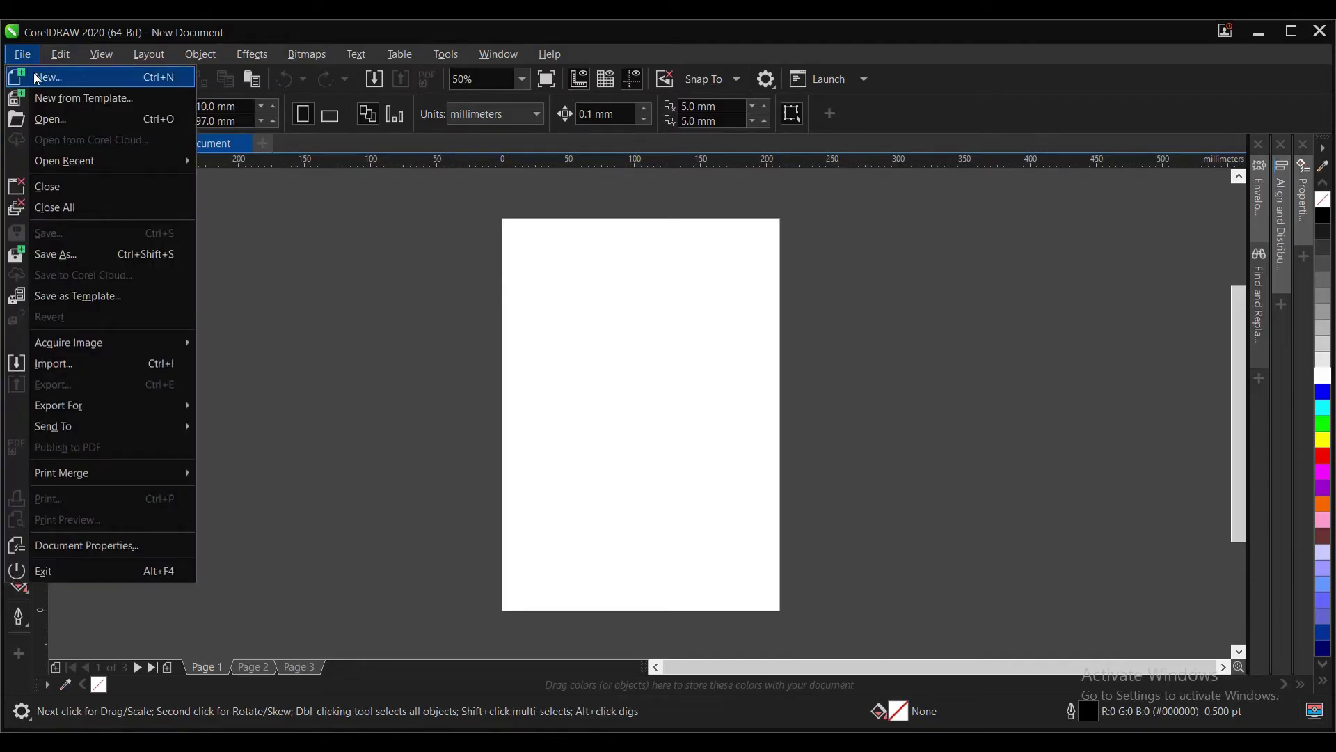
{"action": "left_click", "coordinate": [34, 72]}
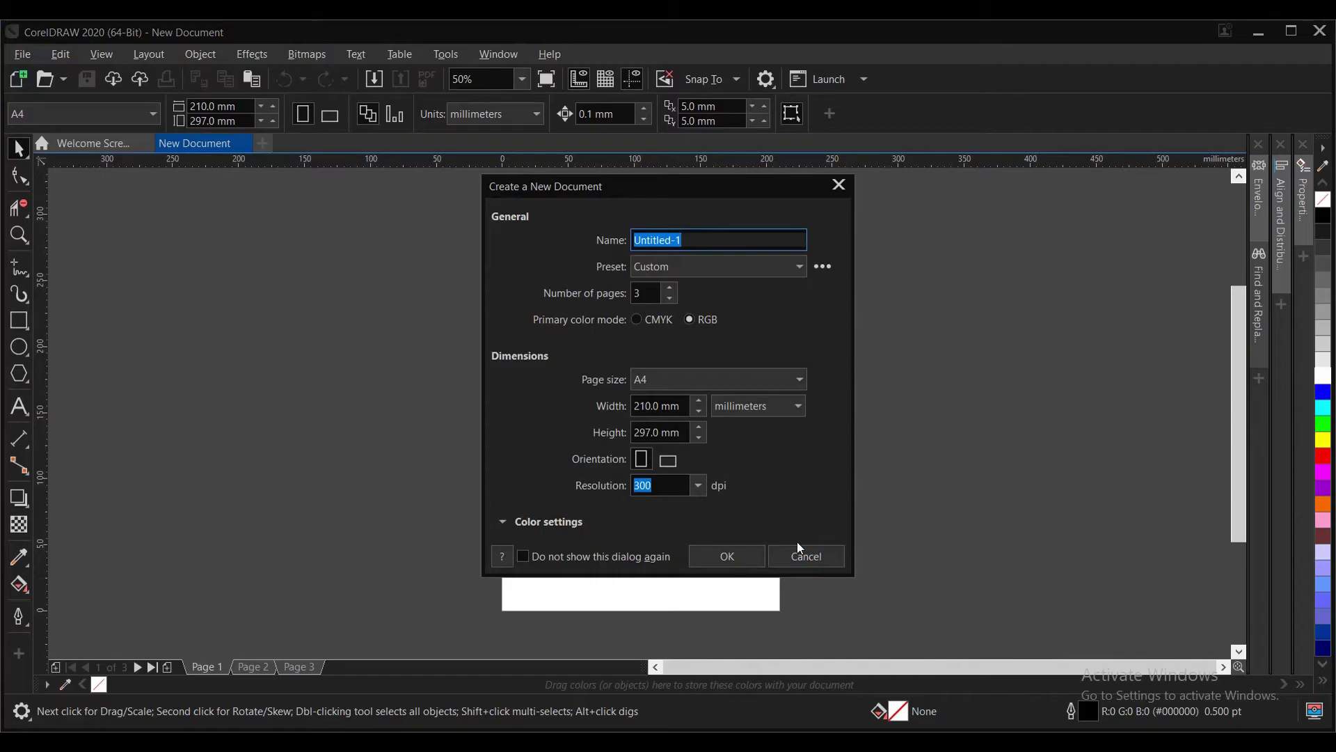
{"action": "left_click", "coordinate": [805, 556]}
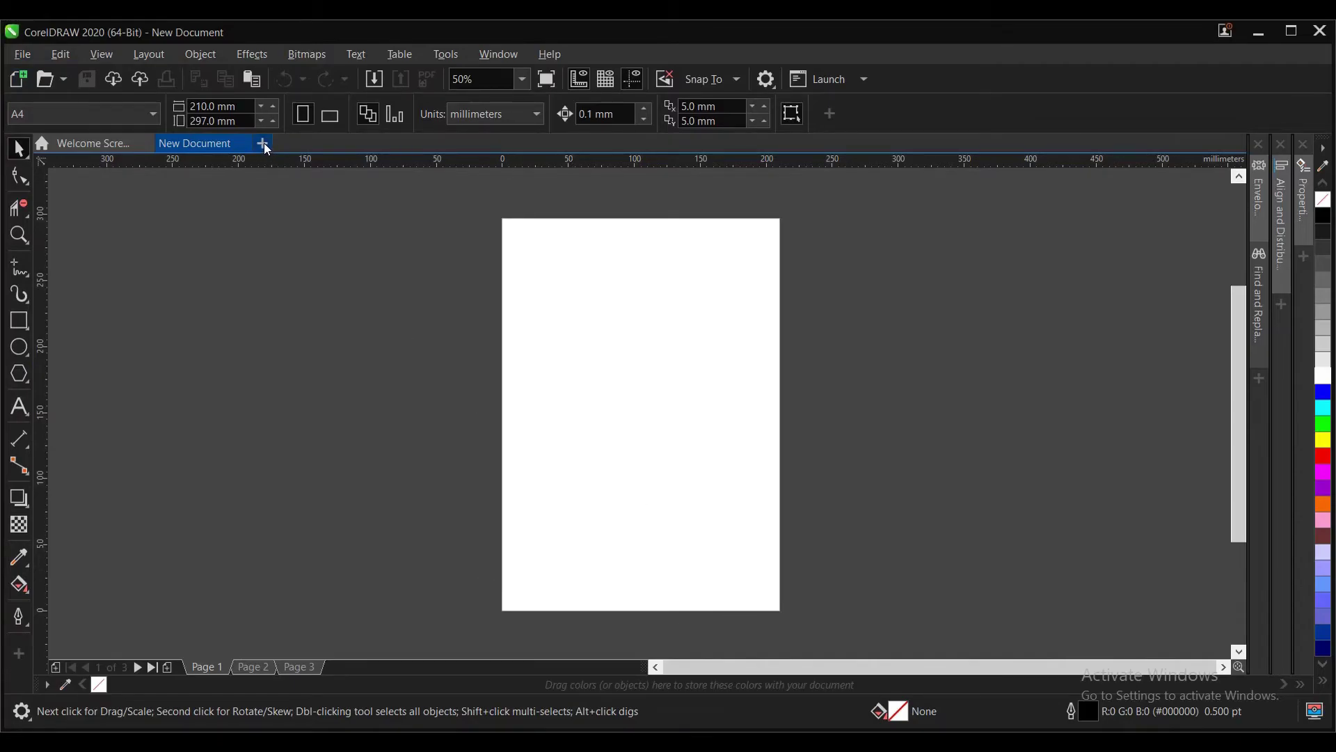
Open new-document settings from the + tab and Ctrl+N, dismissing both
{"action": "left_click", "coordinate": [263, 145]}
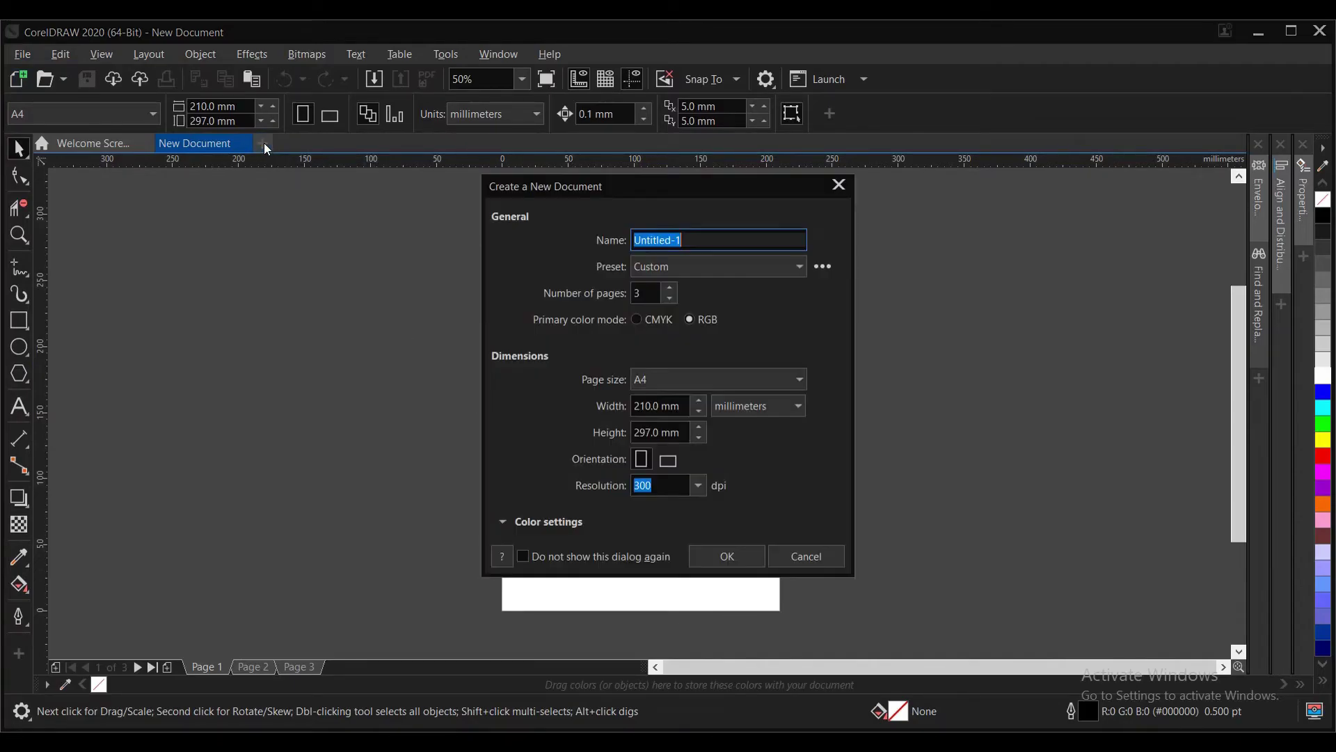
{"action": "left_click", "coordinate": [806, 558]}
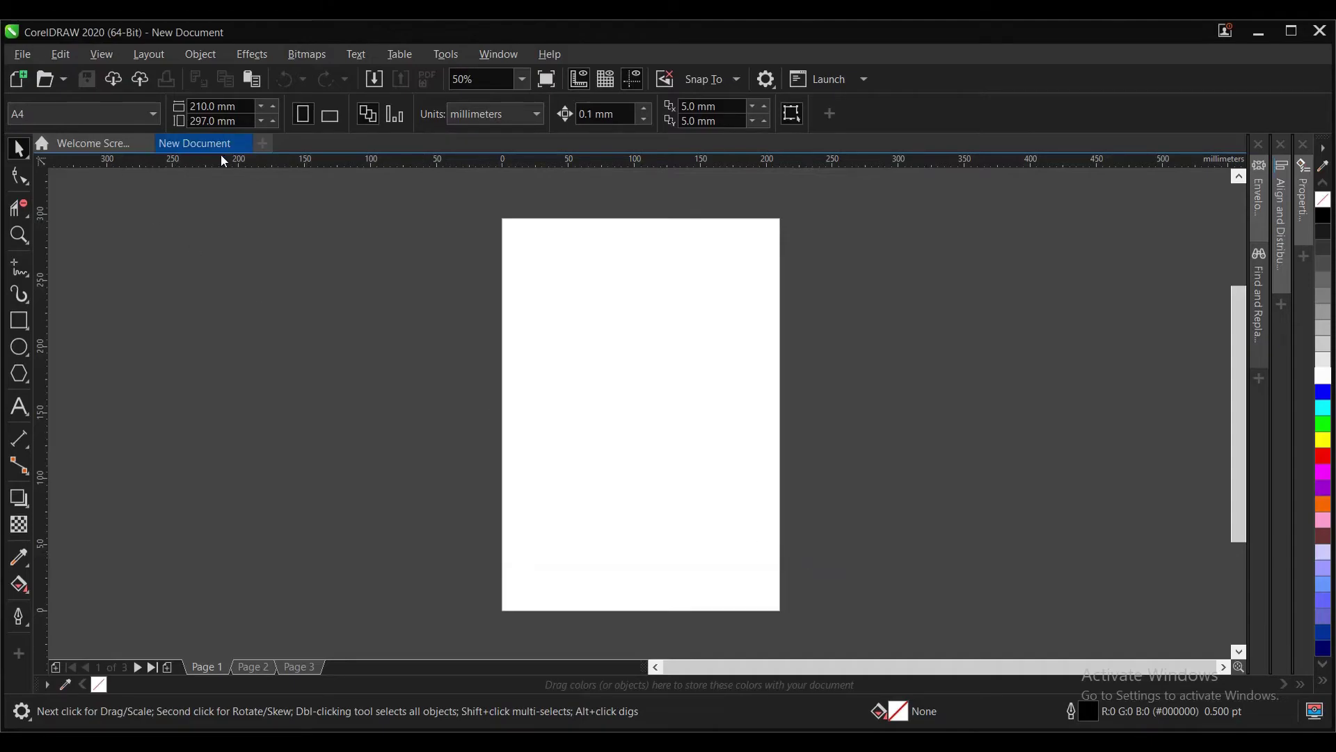
{"action": "key", "text": "ctrl+n"}
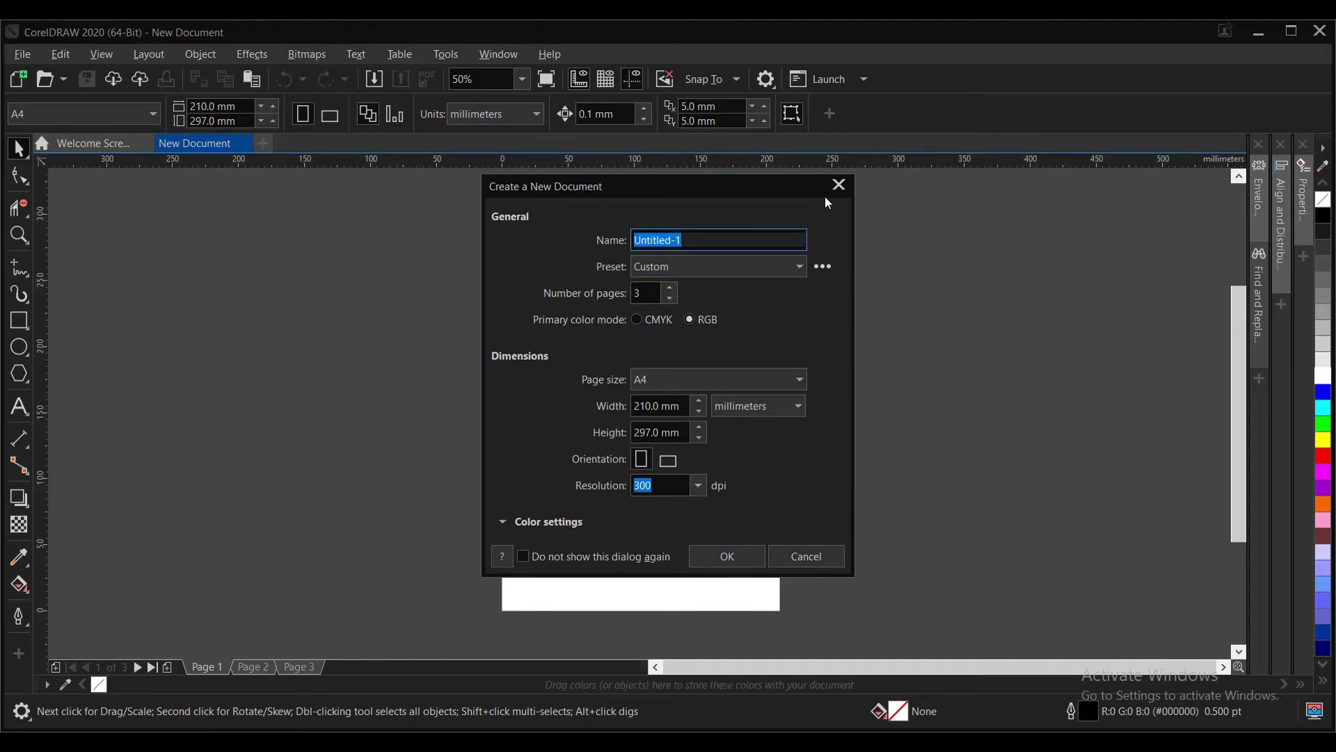
{"action": "left_click", "coordinate": [839, 186]}
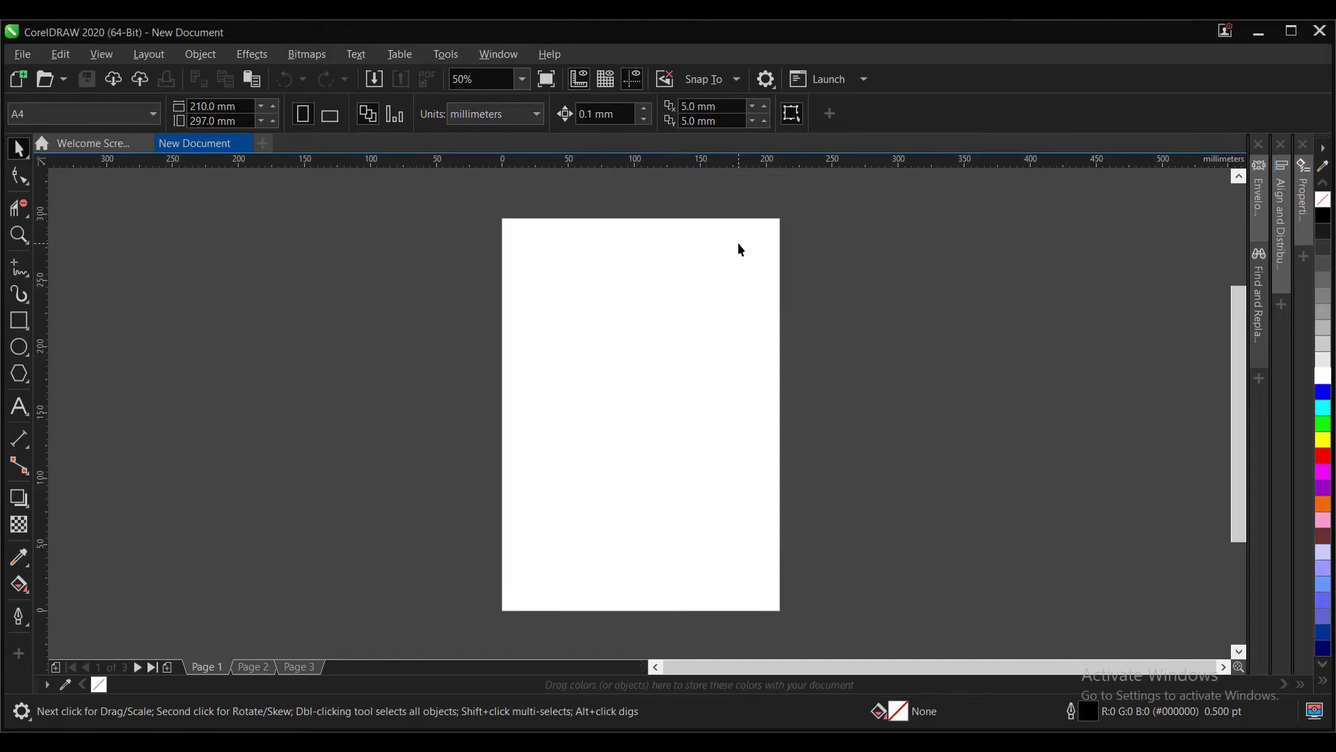